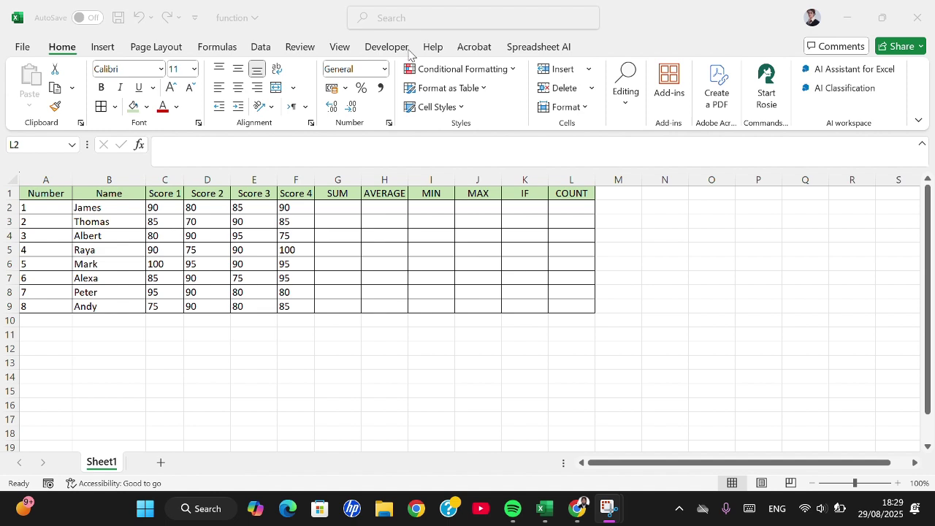
Step: Look over the score table's four score columns and the SUM, AVERAGE, MIN, MAX, IF and COUNT columns
left_click_drag(343, 187, 545, 192)
left_click(566, 192)
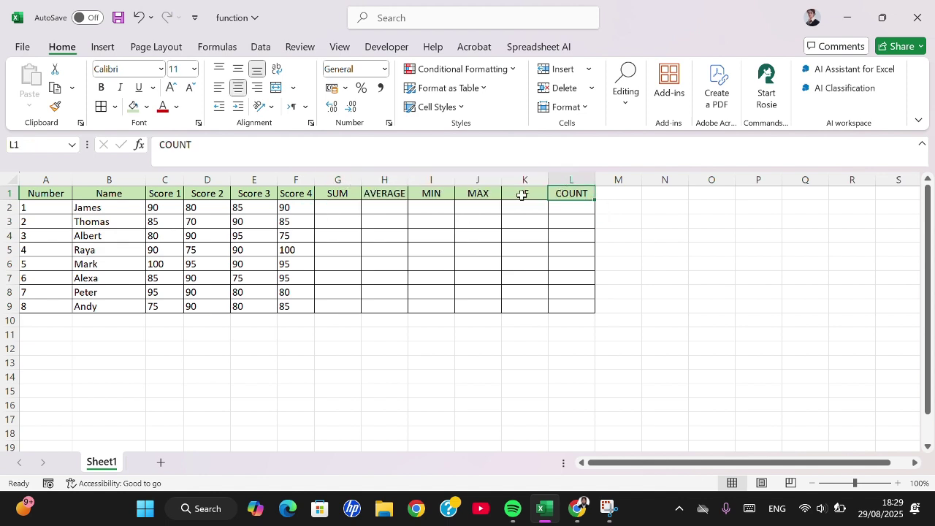
left_click(323, 193)
left_click(335, 208)
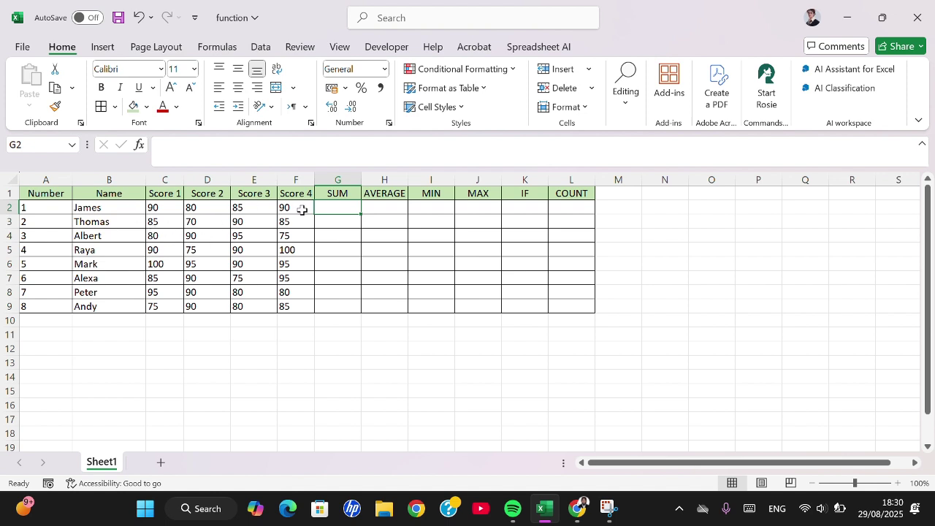
left_click(162, 209)
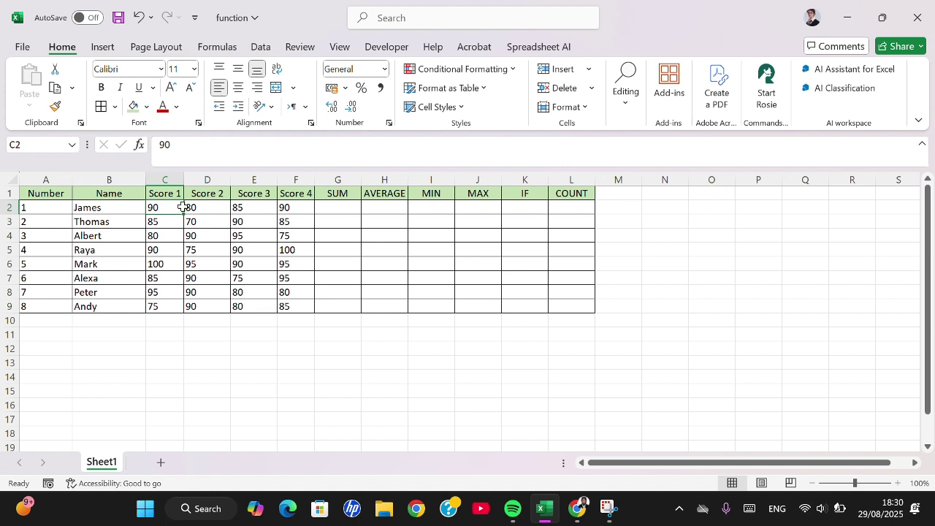
left_click(303, 220)
left_click(390, 208)
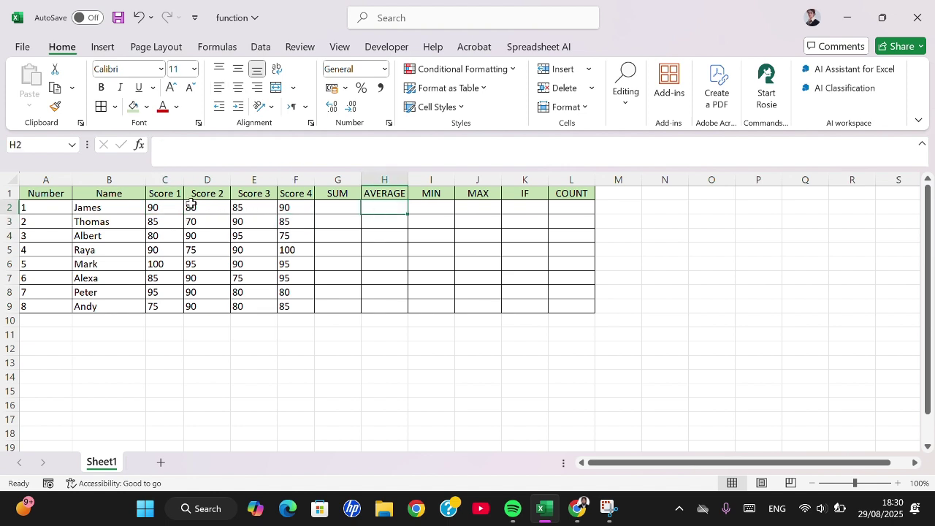
left_click(432, 206)
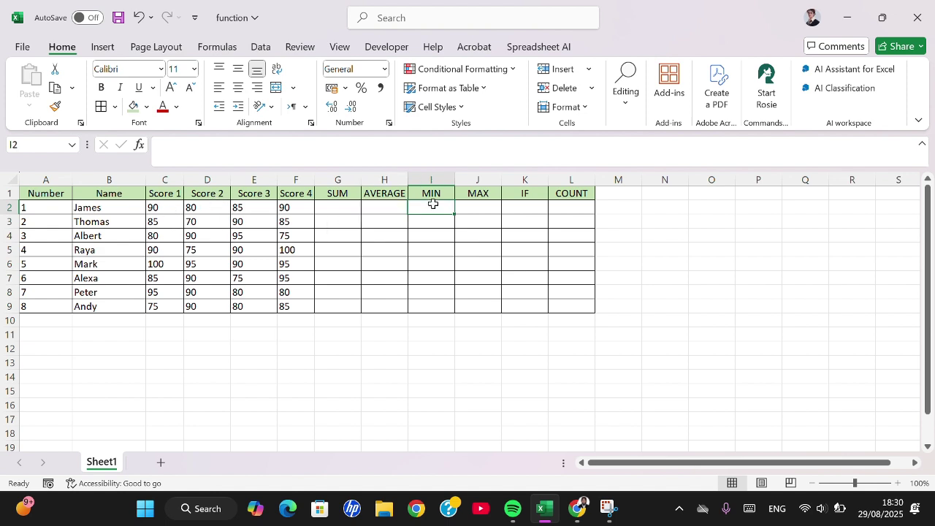
left_click(492, 207)
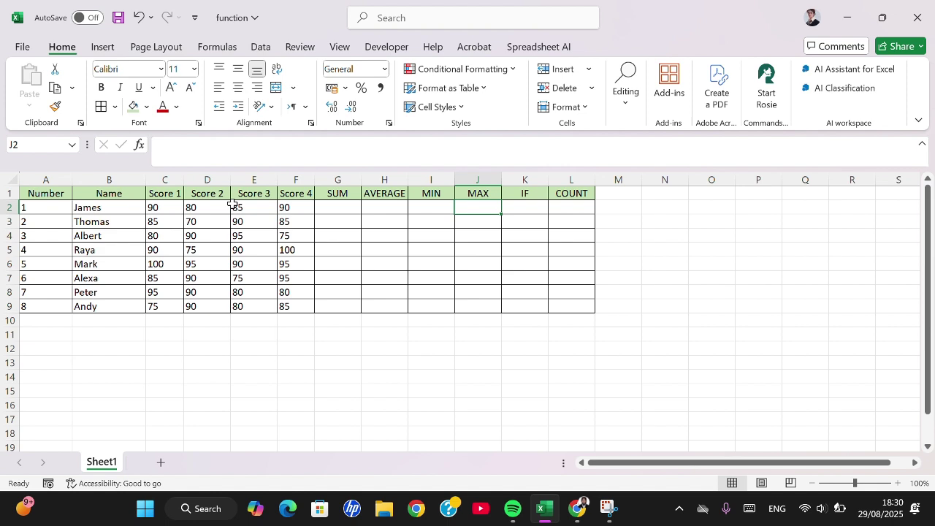
left_click(516, 210)
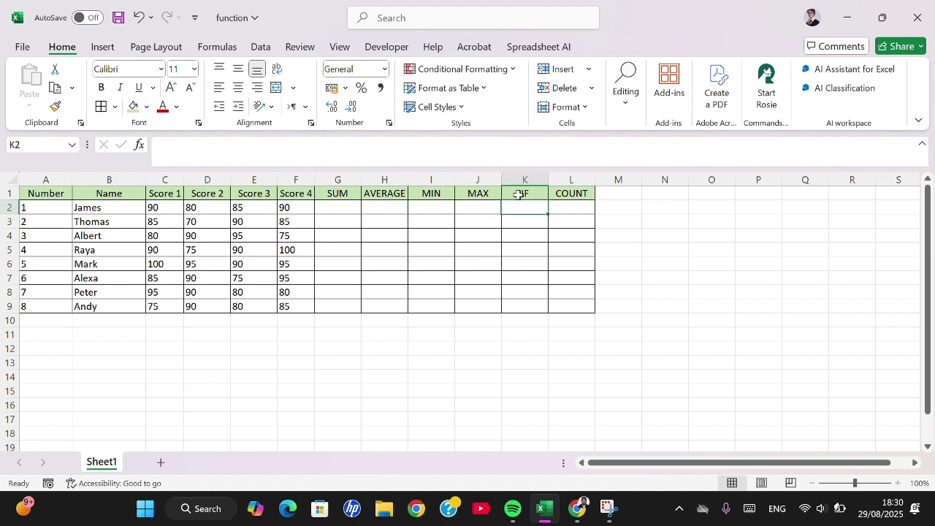
left_click(571, 209)
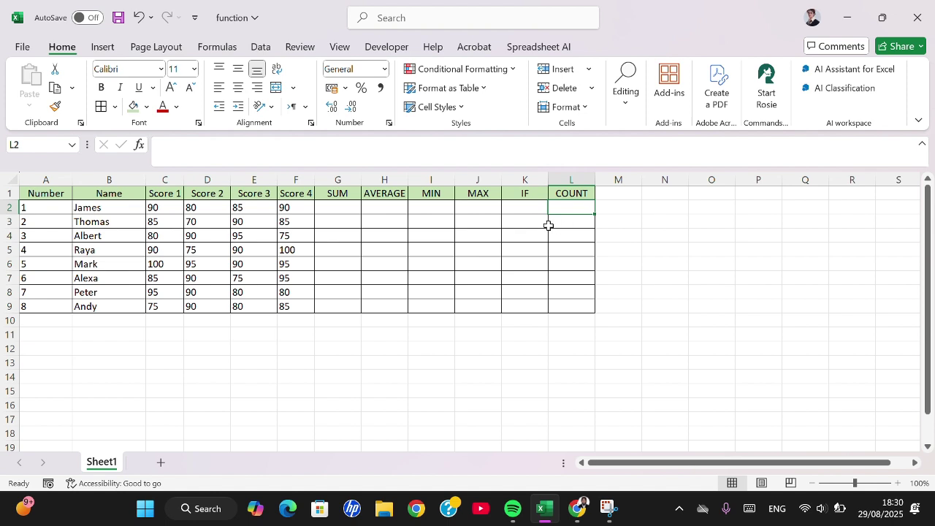
left_click(257, 234)
left_click(349, 207)
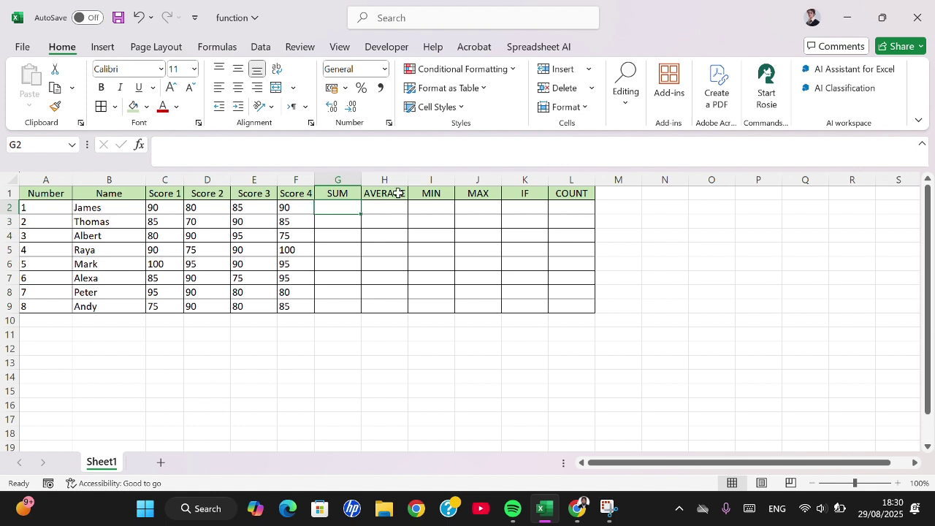
left_click(324, 230)
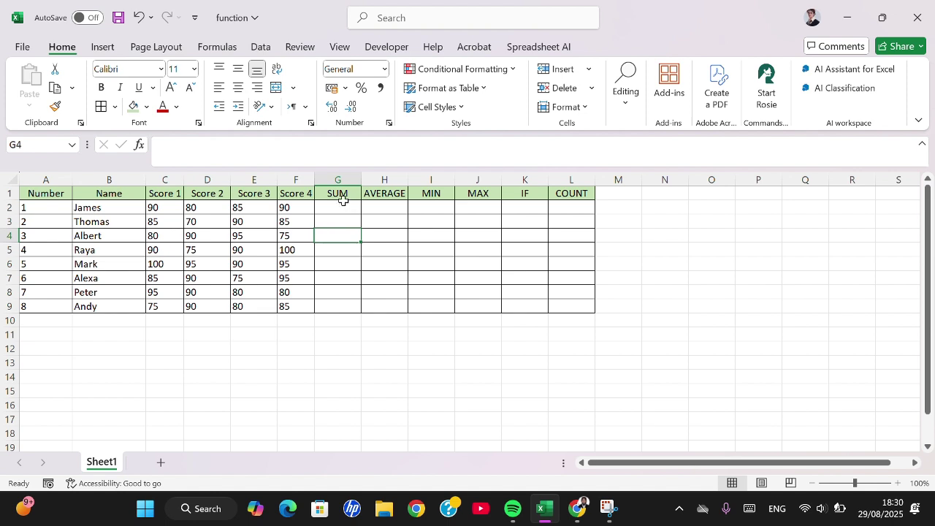
Step: Enter =SUM(C2:F2) in cell G2 and fill the formula down the SUM column to G9
left_click(344, 206)
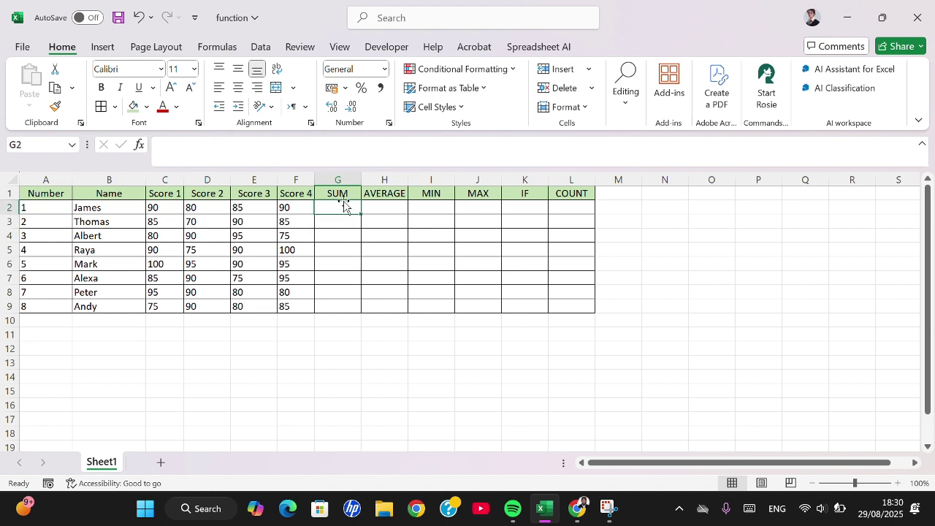
type("=")
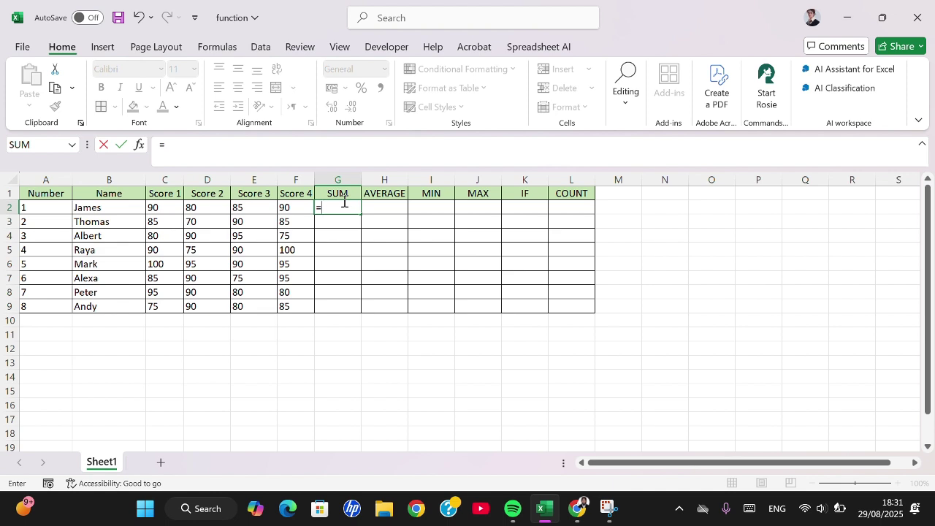
type("SUM")
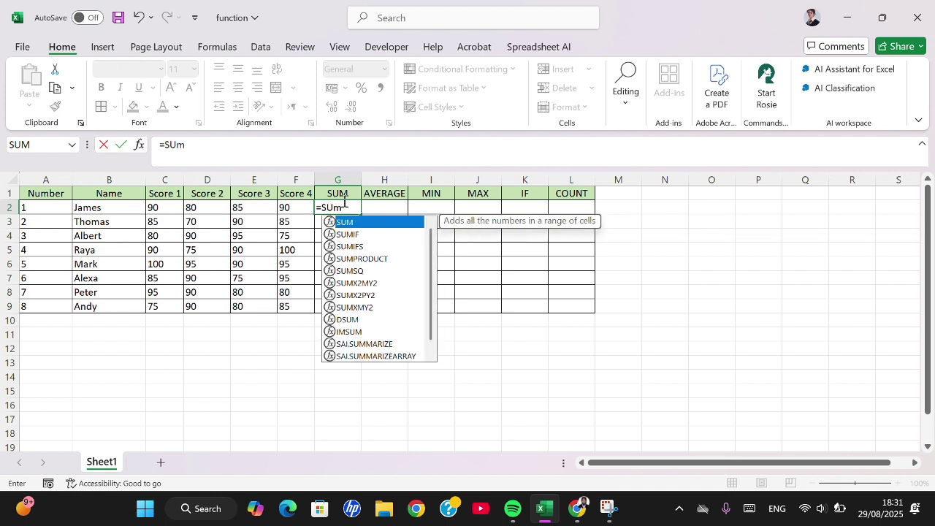
key("BackSpace")
type("M(")
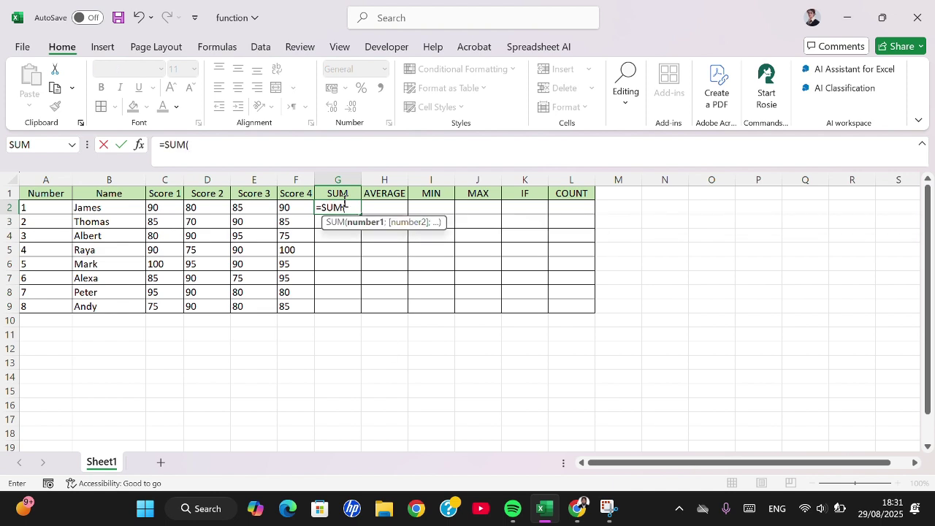
left_click_drag(164, 207, 293, 205)
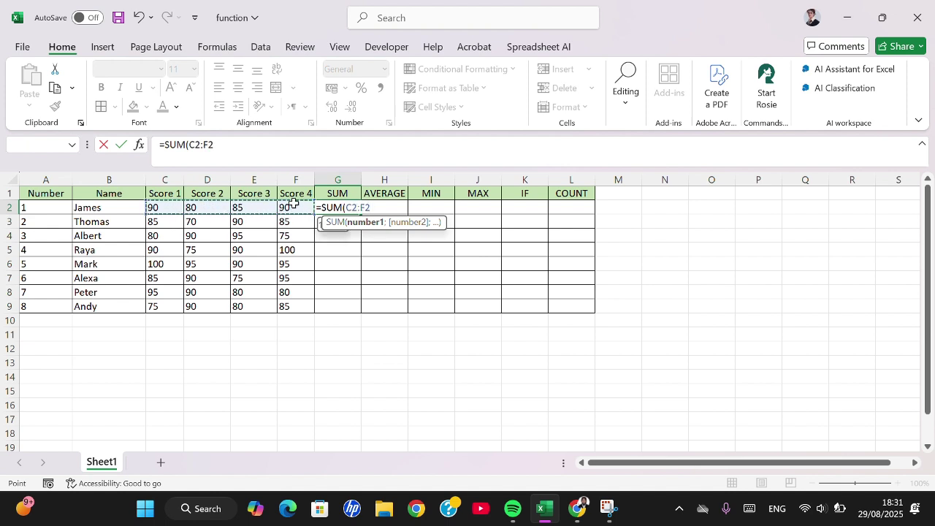
type(")")
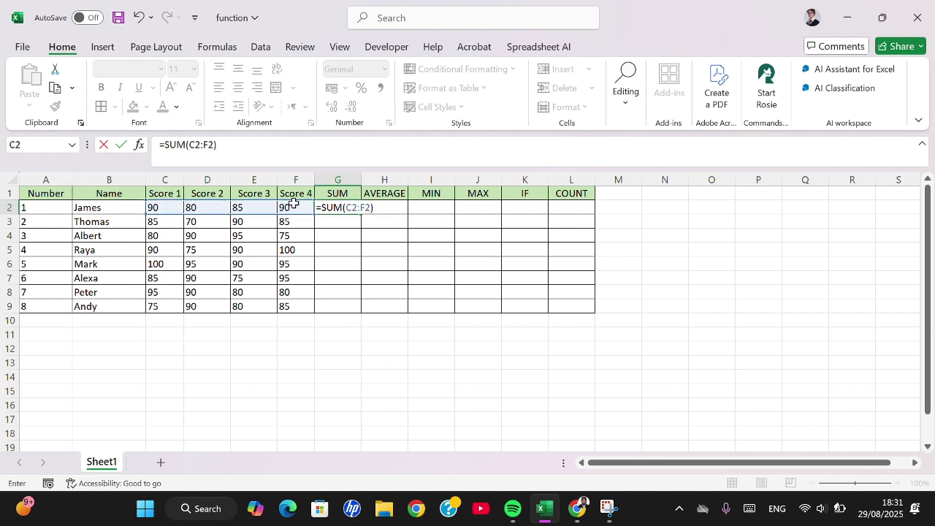
key("Return")
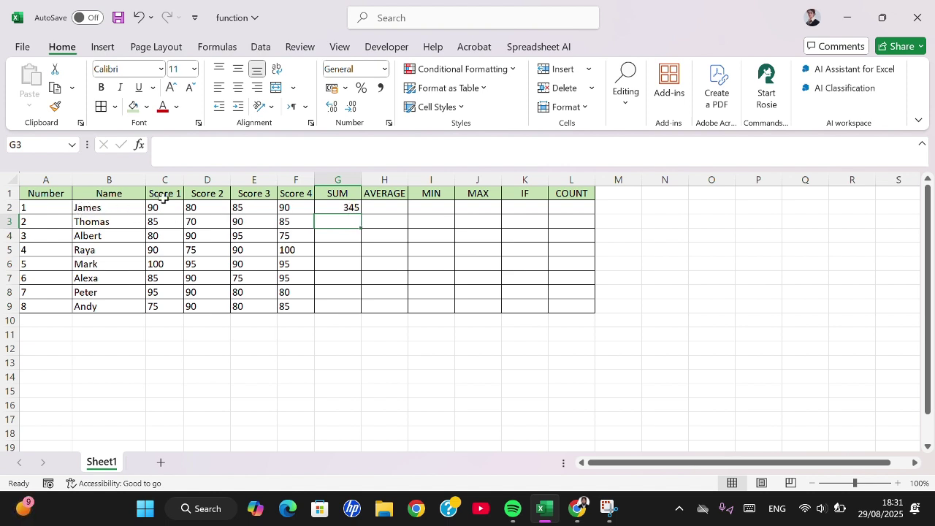
left_click(352, 206)
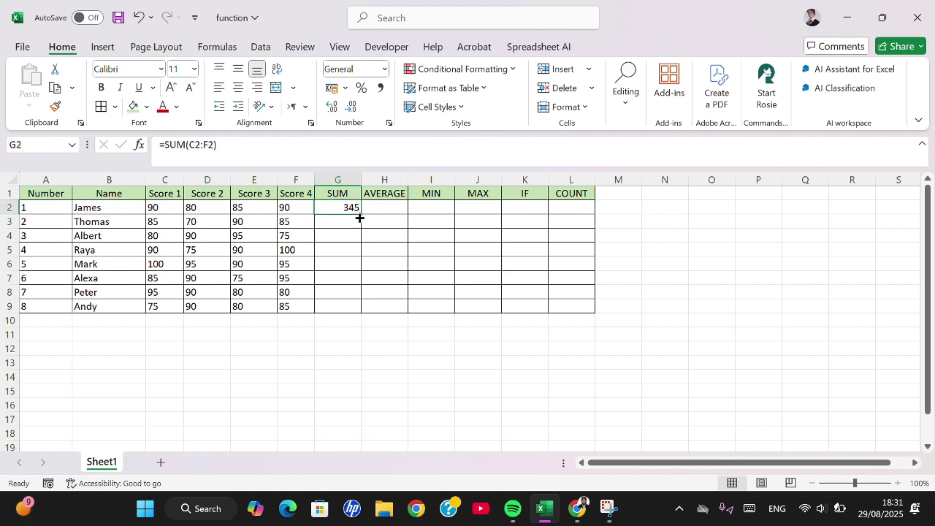
left_click_drag(359, 216, 359, 313)
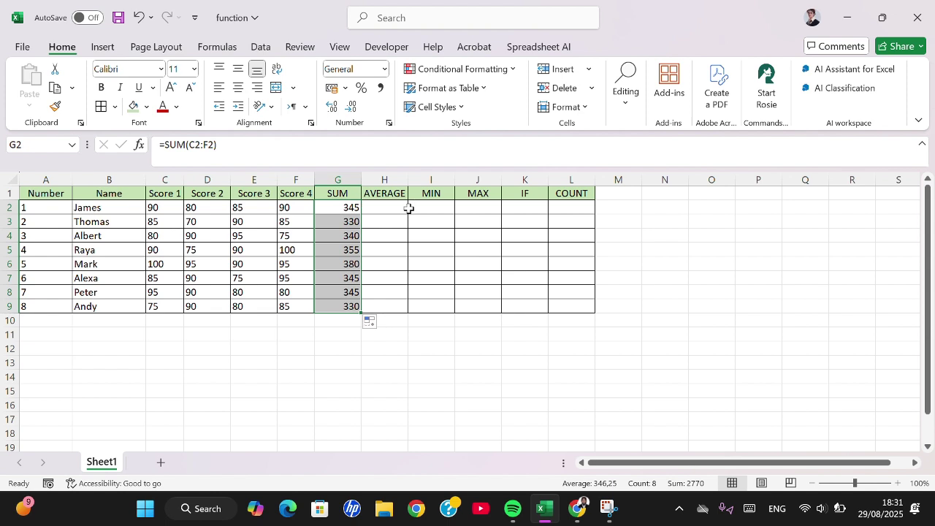
Step: Enter =AVERAGE(C2:F2) in cell H2 and fill the formula down the AVERAGE column to H9
left_click(375, 211)
type("=")
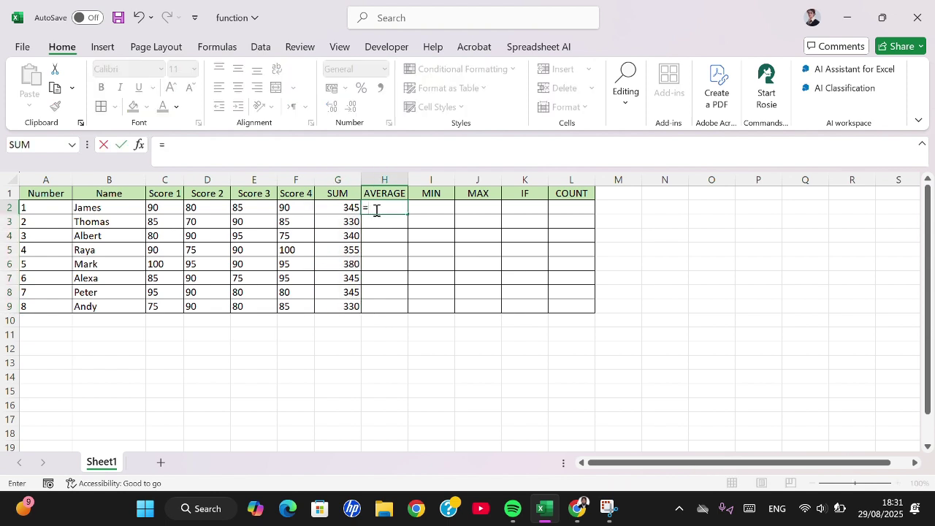
type("AVERA")
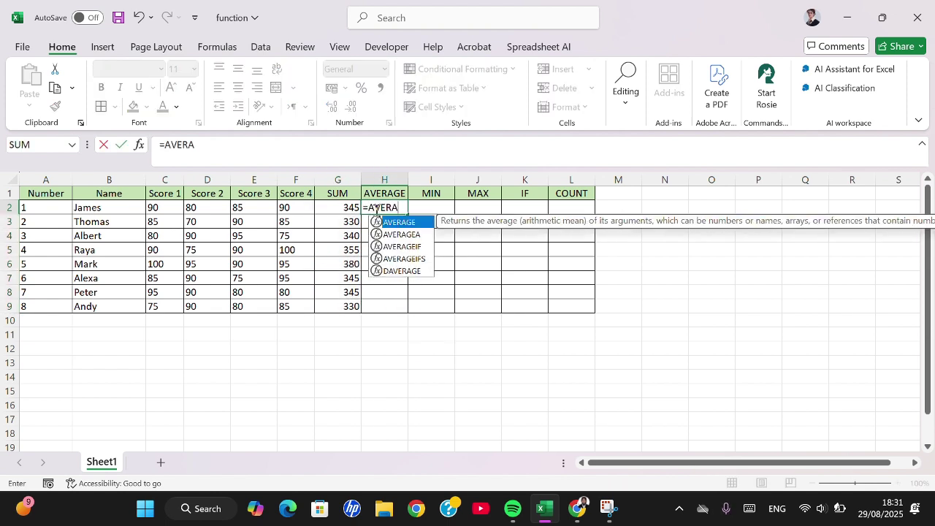
type("GE(")
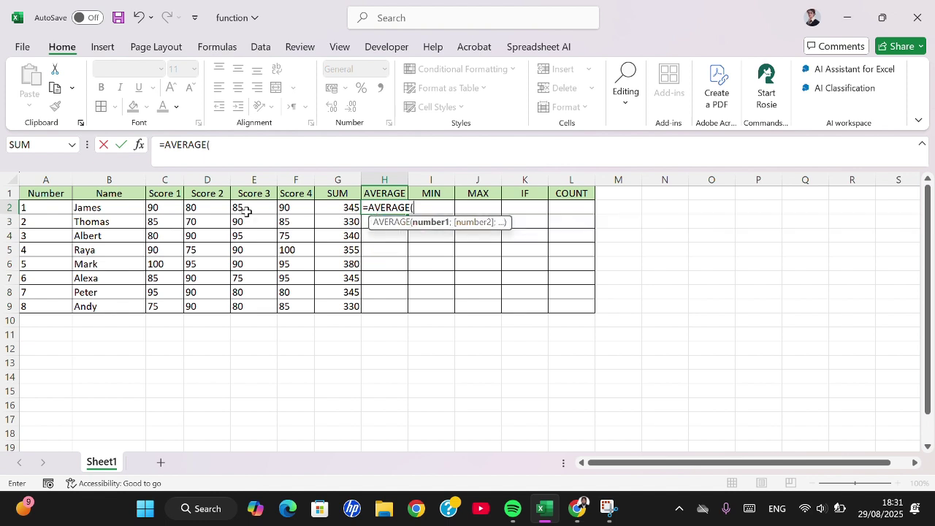
left_click_drag(166, 208, 298, 207)
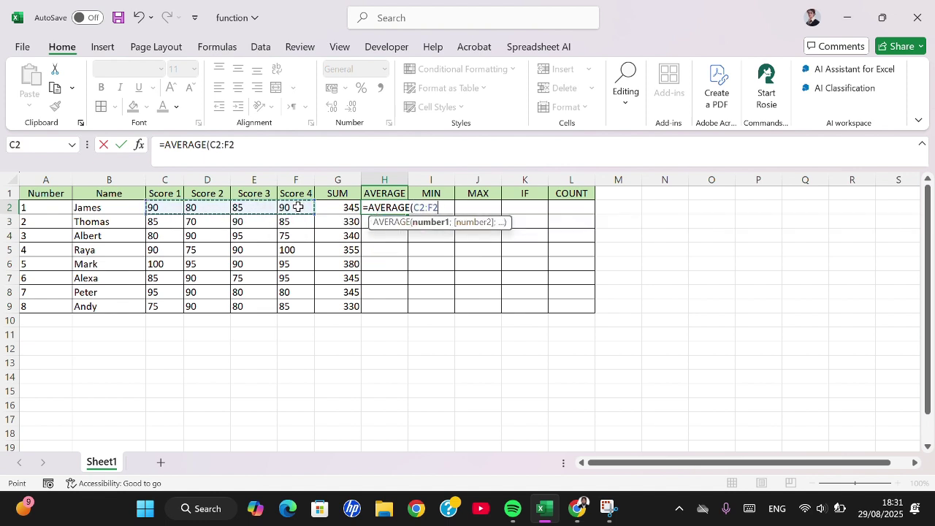
type(")")
key("Return")
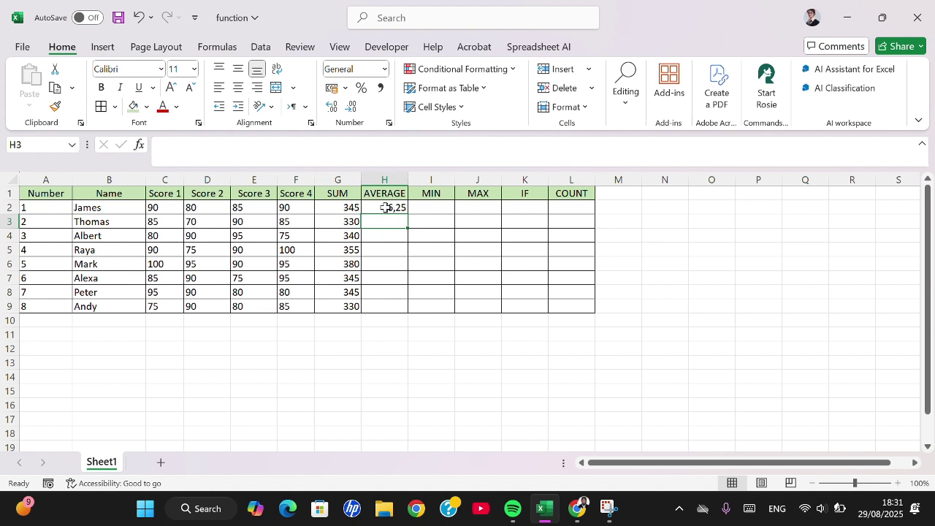
left_click(386, 207)
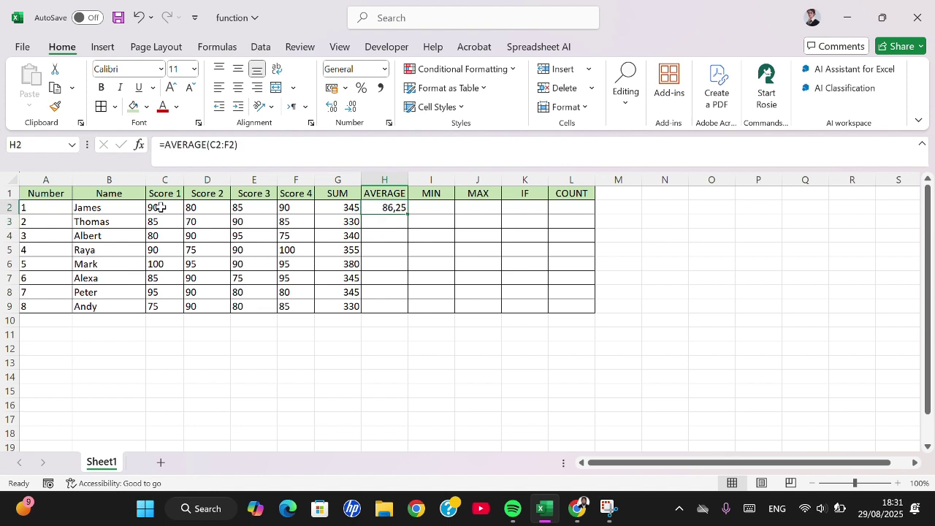
left_click_drag(410, 217, 403, 314)
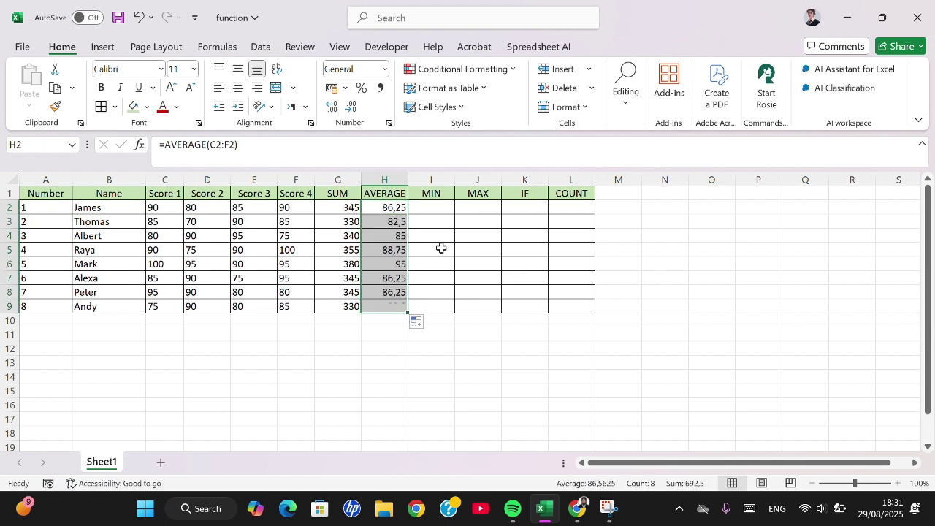
Step: Enter =MIN(C2:F2) in cell I2 and fill the formula down the MIN column to I9
left_click(425, 205)
type("=MIN(")
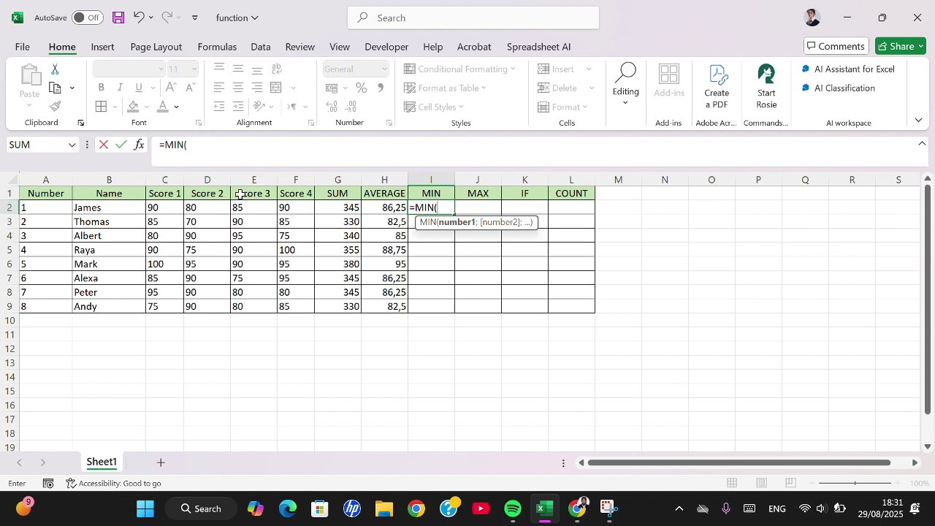
left_click_drag(165, 211, 289, 206)
key("Return")
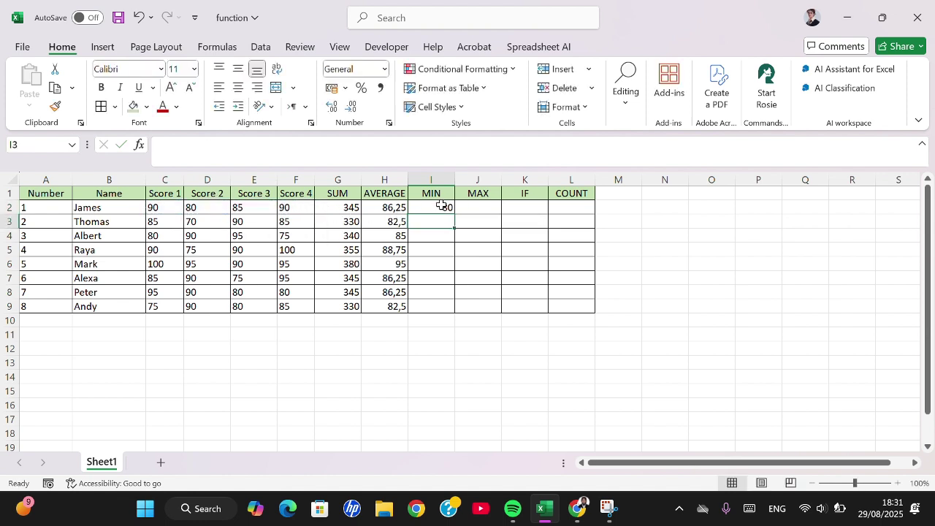
left_click(441, 207)
left_click_drag(454, 214, 453, 317)
Step: Enter =MAX(C2:F2) in cell J2 and fill the formula down the MAX column to J9
left_click(472, 211)
type("=M")
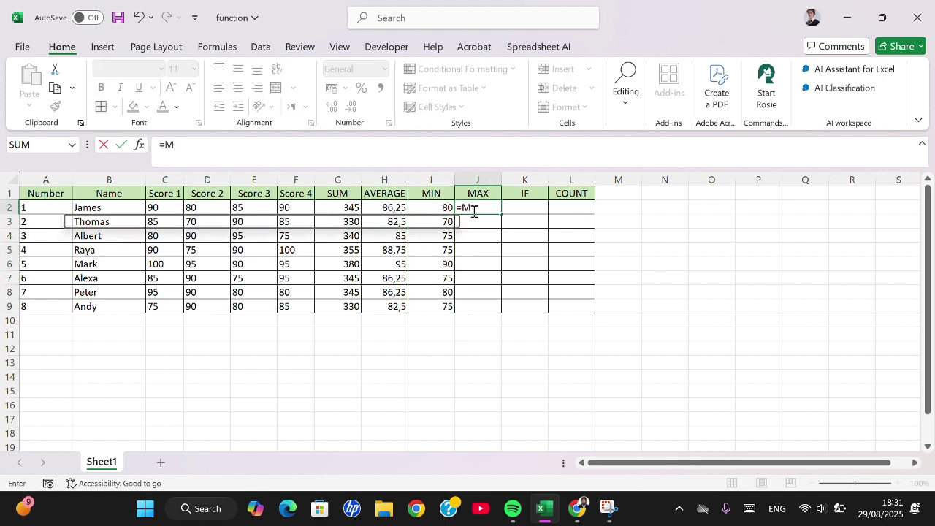
type("AX(")
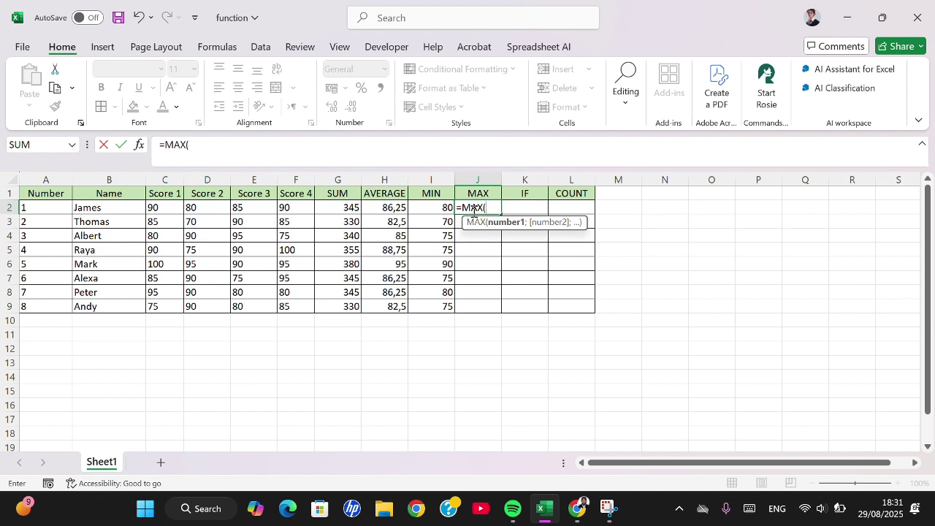
left_click_drag(166, 210, 292, 205)
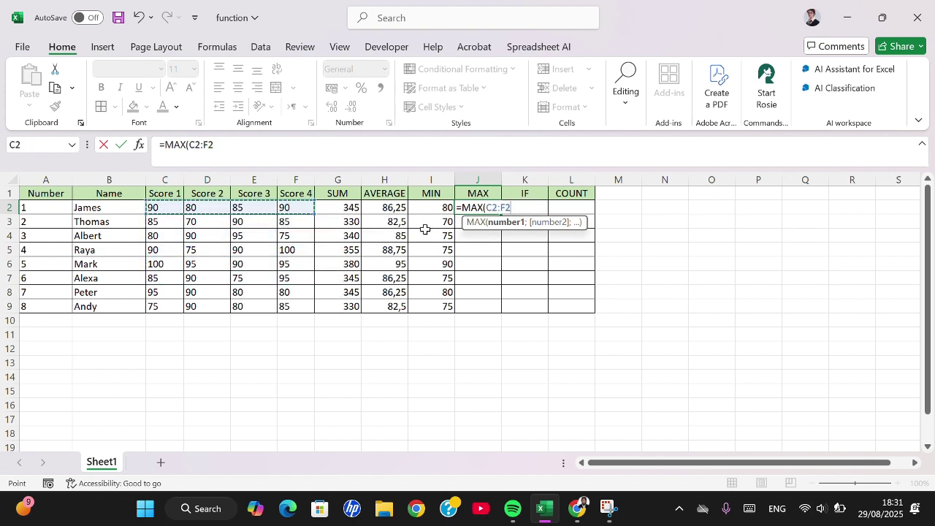
type(")")
key("Return")
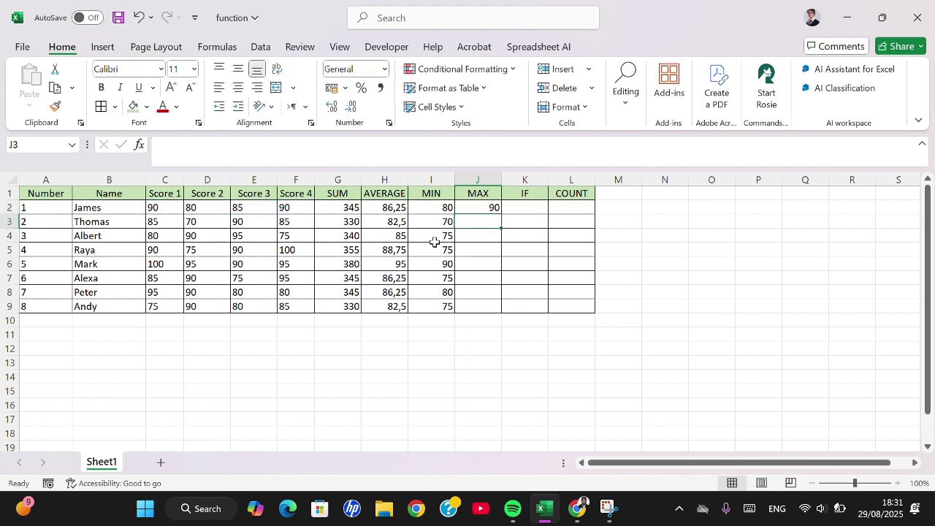
left_click(482, 207)
left_click_drag(503, 216, 501, 310)
Step: Enter =COUNT(C2:F2) in cell L2 and fill the formula down the COUNT column to L9
left_click(519, 214)
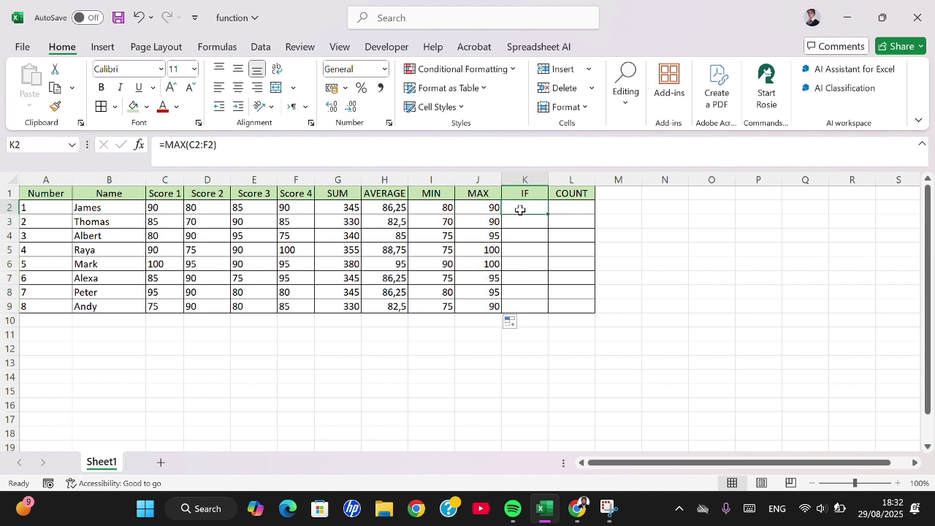
left_click(561, 193)
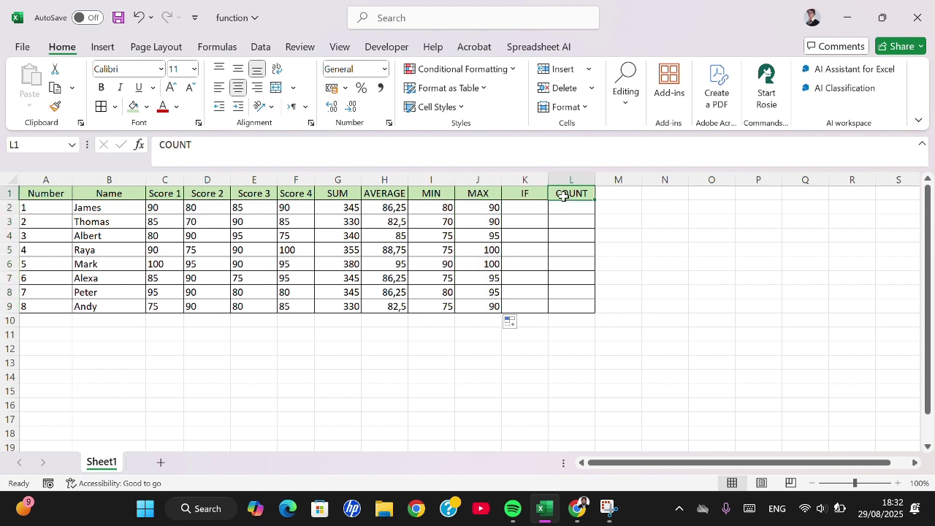
left_click(564, 210)
type("=COU")
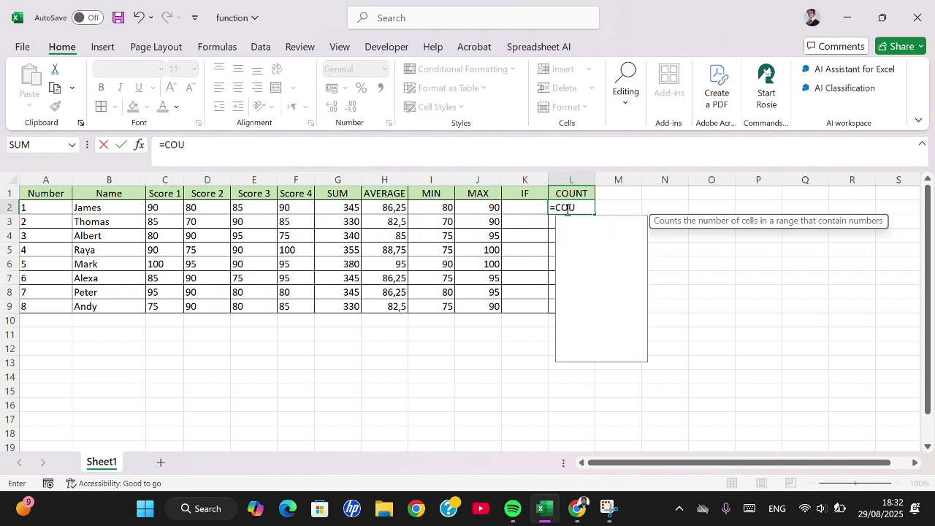
type("NT(")
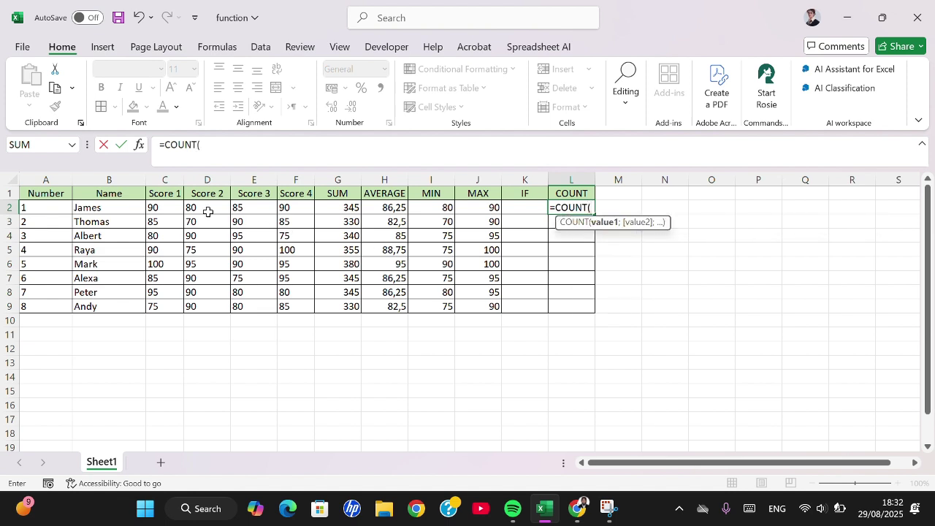
left_click_drag(154, 207, 290, 204)
type(")")
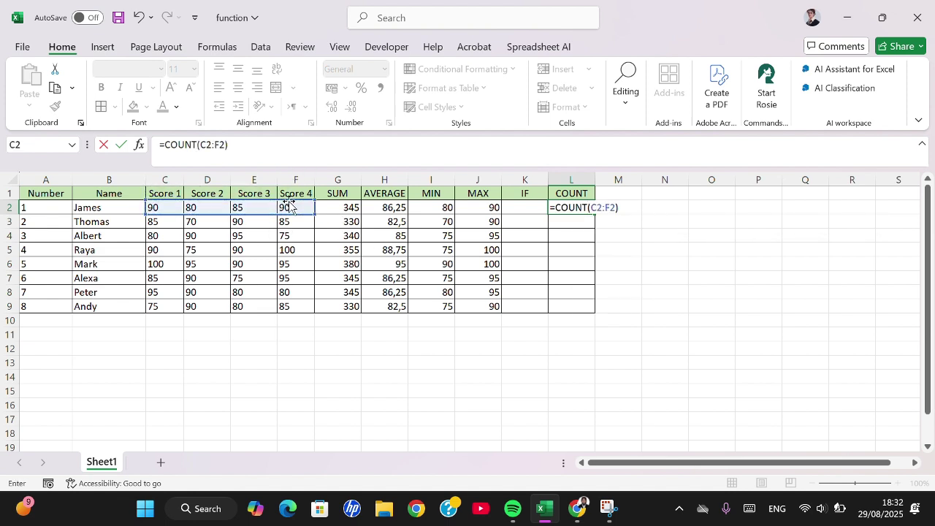
key("Return")
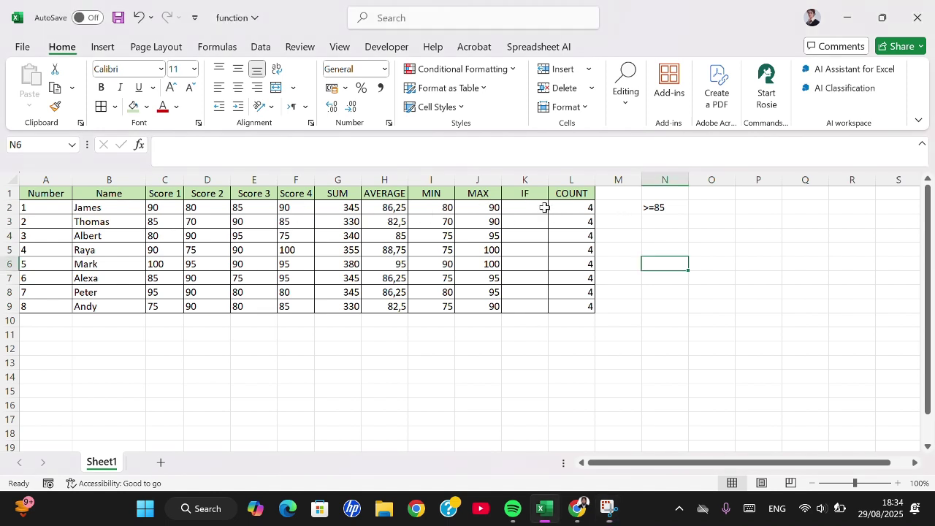
left_click(544, 207)
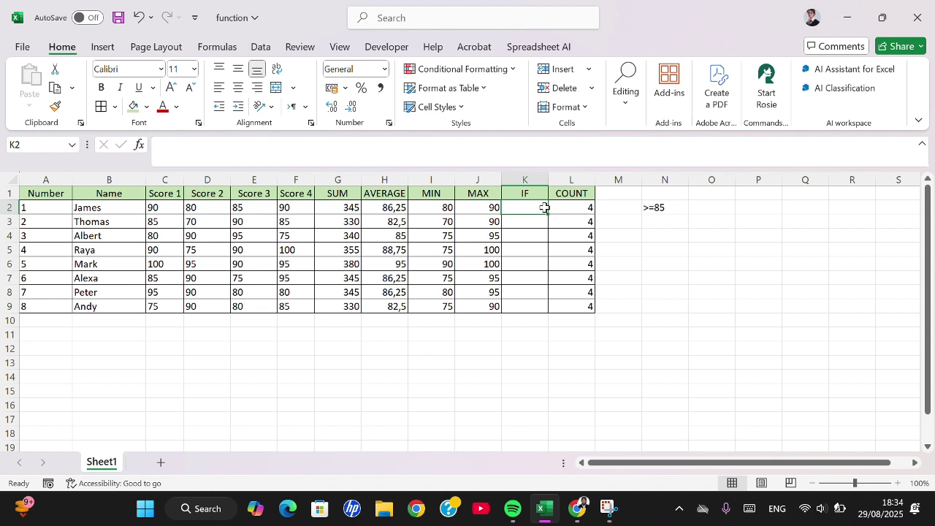
left_click(527, 193)
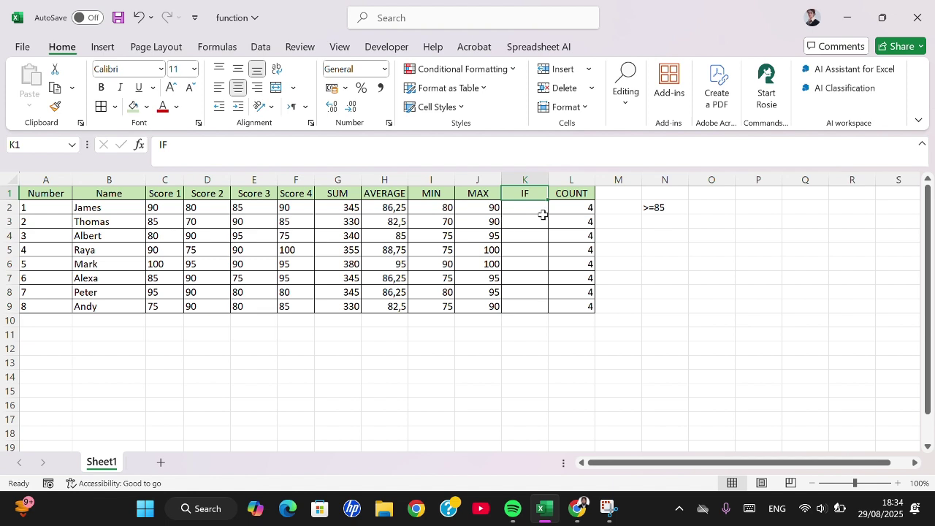
left_click(671, 210)
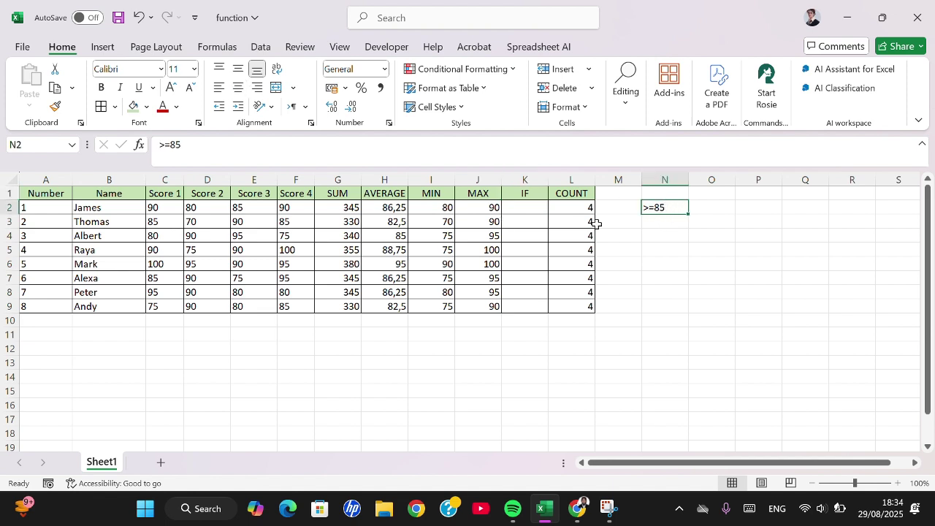
Step: Enter =IF(H2>=85;"pass";"fail") in cell K2 to grade the first student's average score
left_click(531, 205)
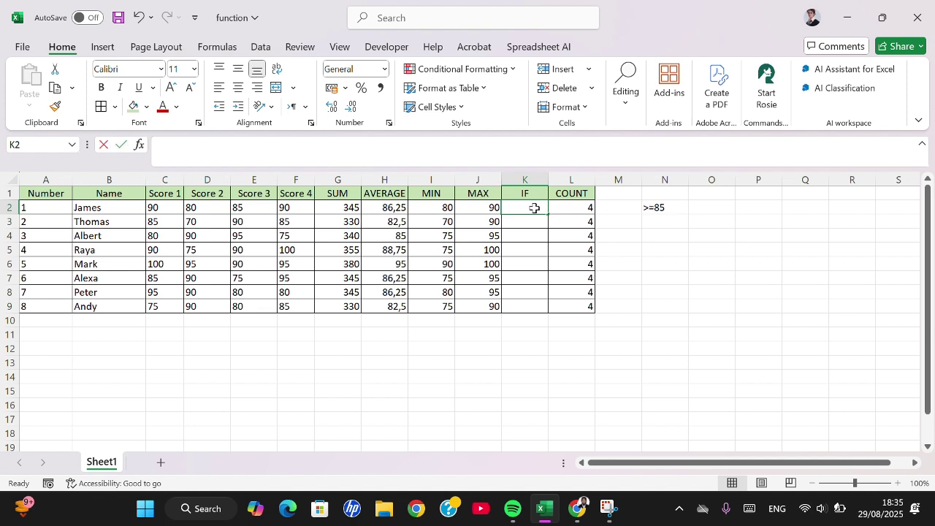
type("=IF")
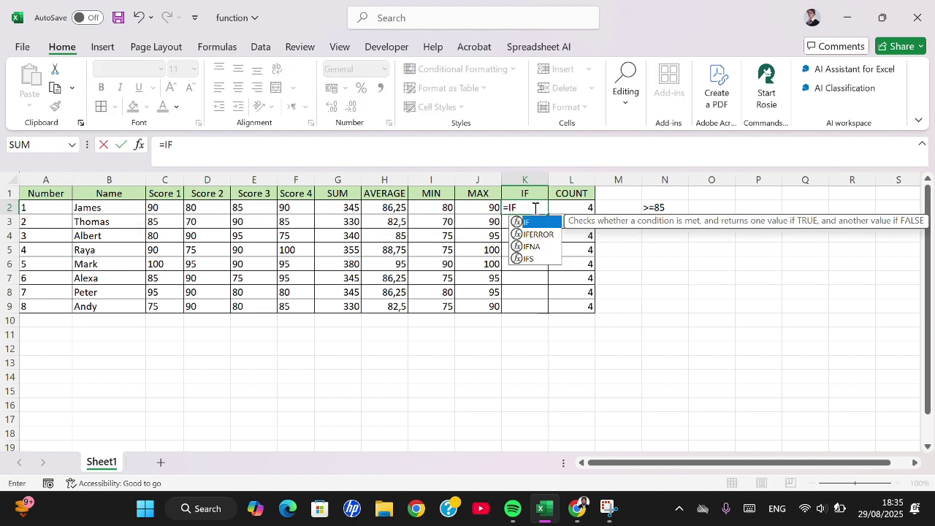
type("(")
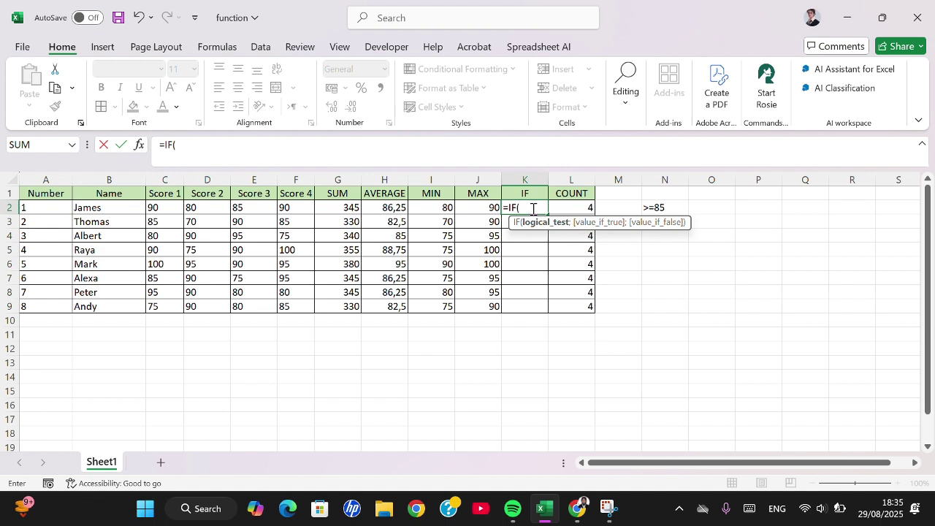
left_click(393, 207)
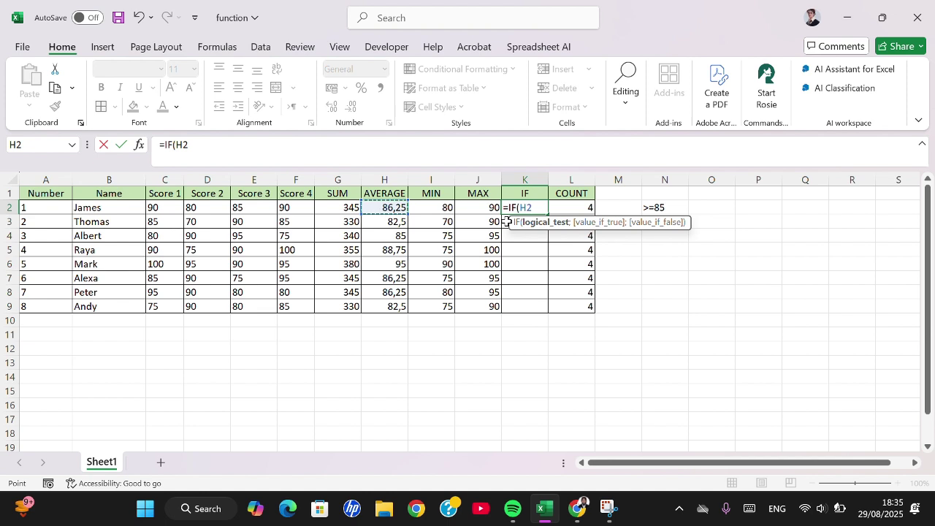
type(">=85")
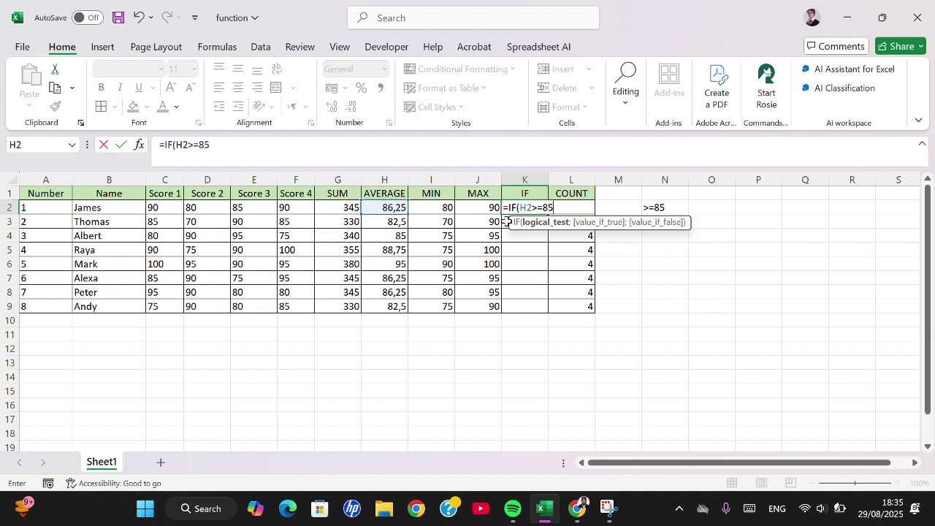
type(";")
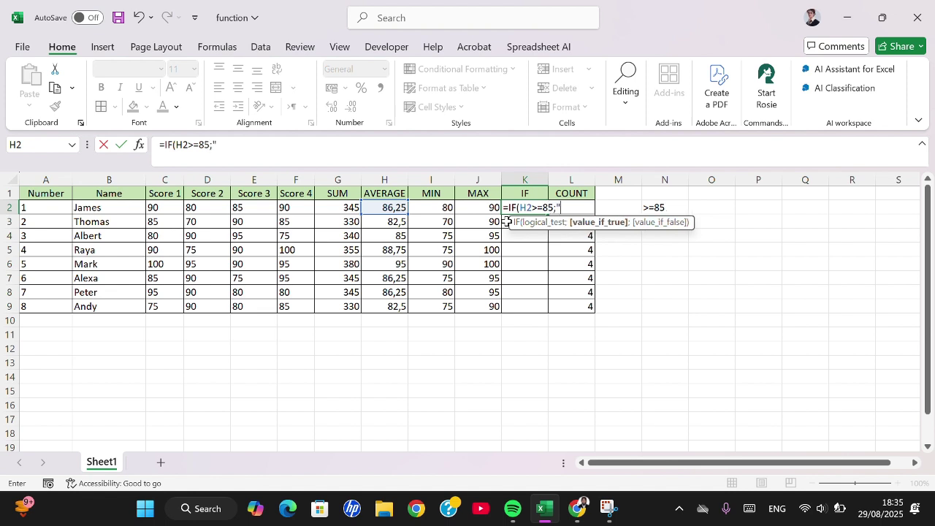
type("\"pass")
type("\";\"fail")
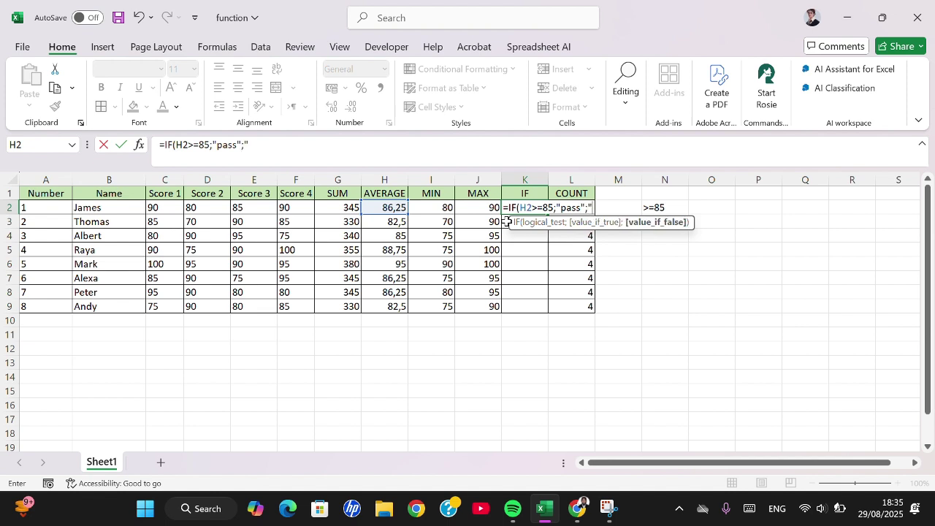
type("\")")
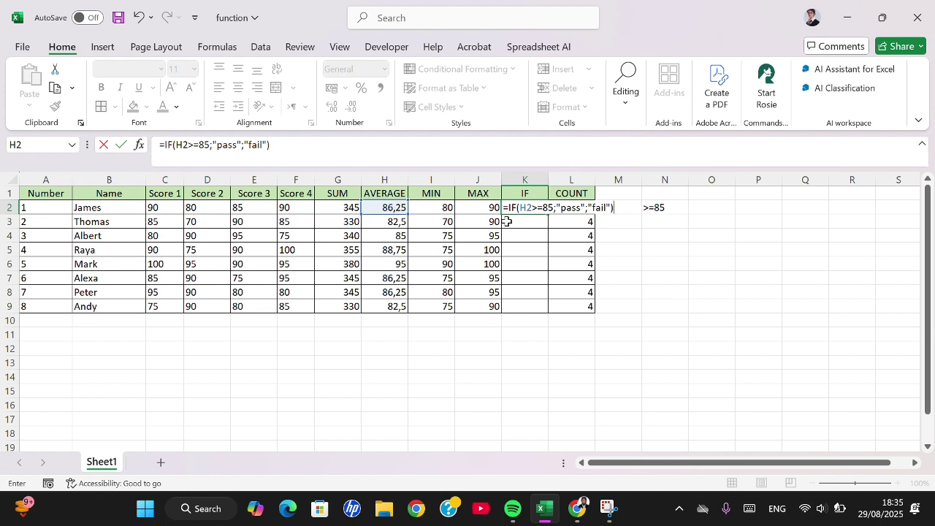
key("Return")
Step: Fill the IF formula from K2 down to K9 and narrow column K slightly
left_click(527, 203)
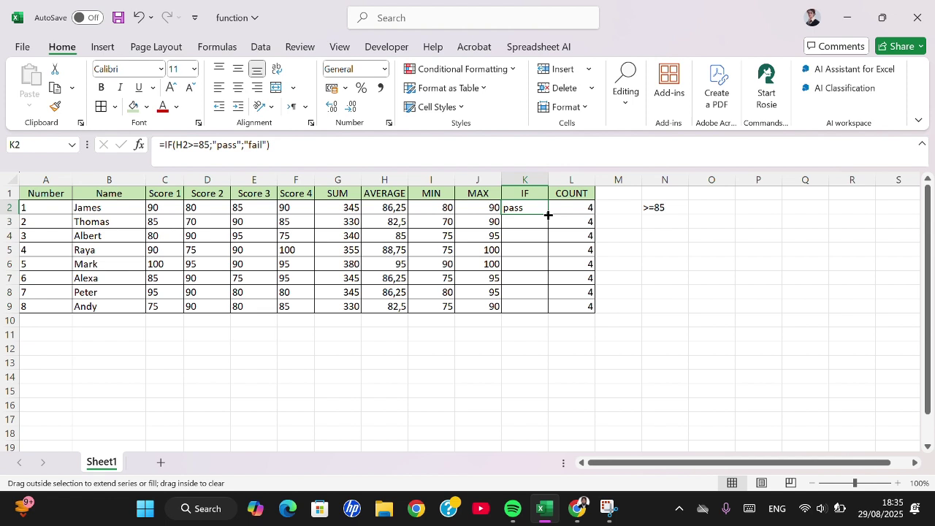
double_click(548, 215)
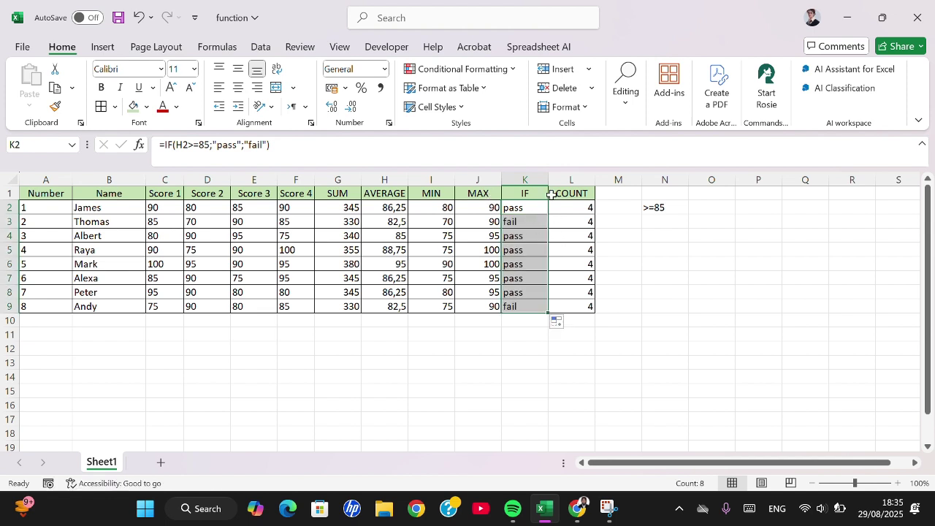
left_click_drag(544, 179, 540, 179)
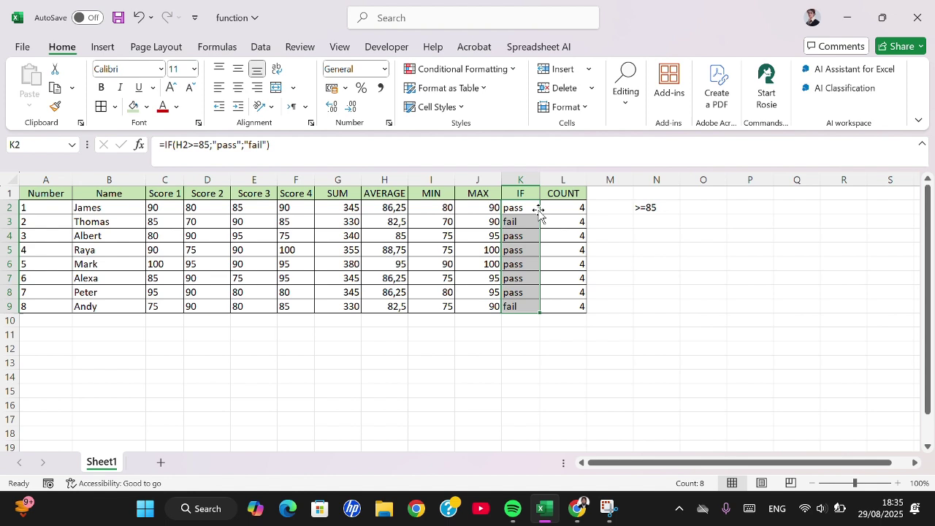
left_click(532, 319)
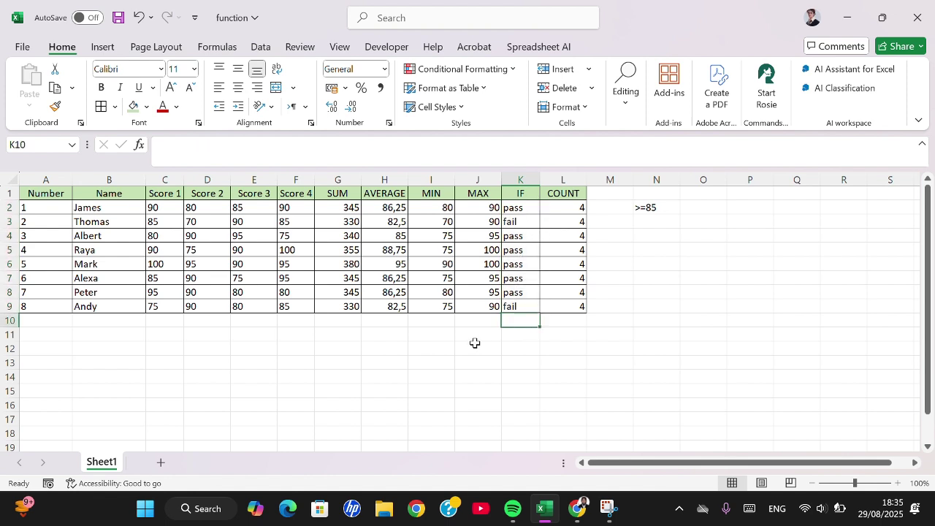